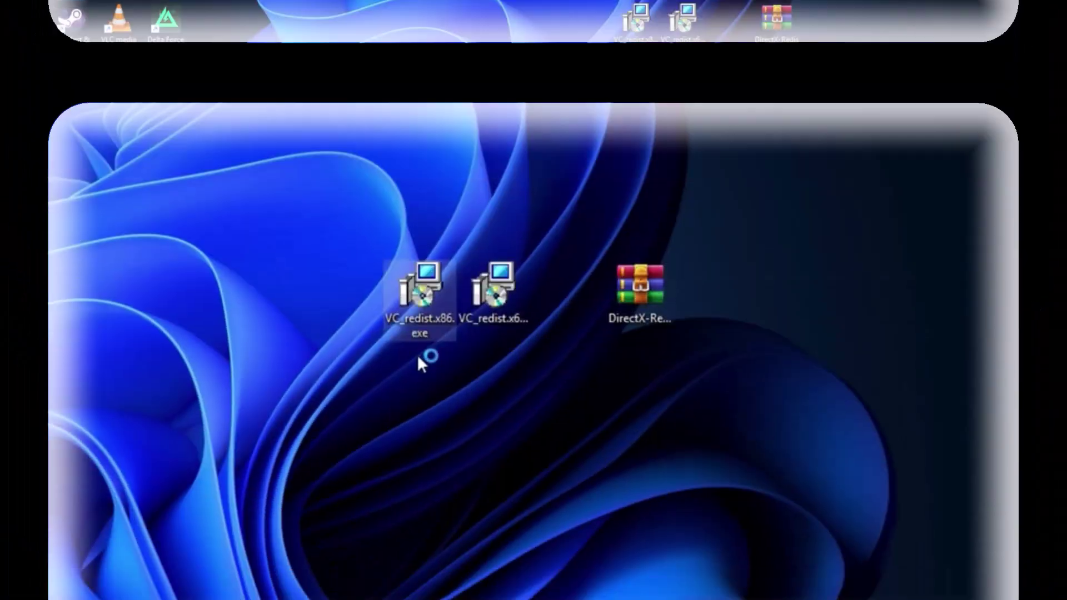
Step: Install the Microsoft Visual C++ 2015-2022 Redistributable (x86), accepting its license terms, and close the finished setup
double_click(647, 317)
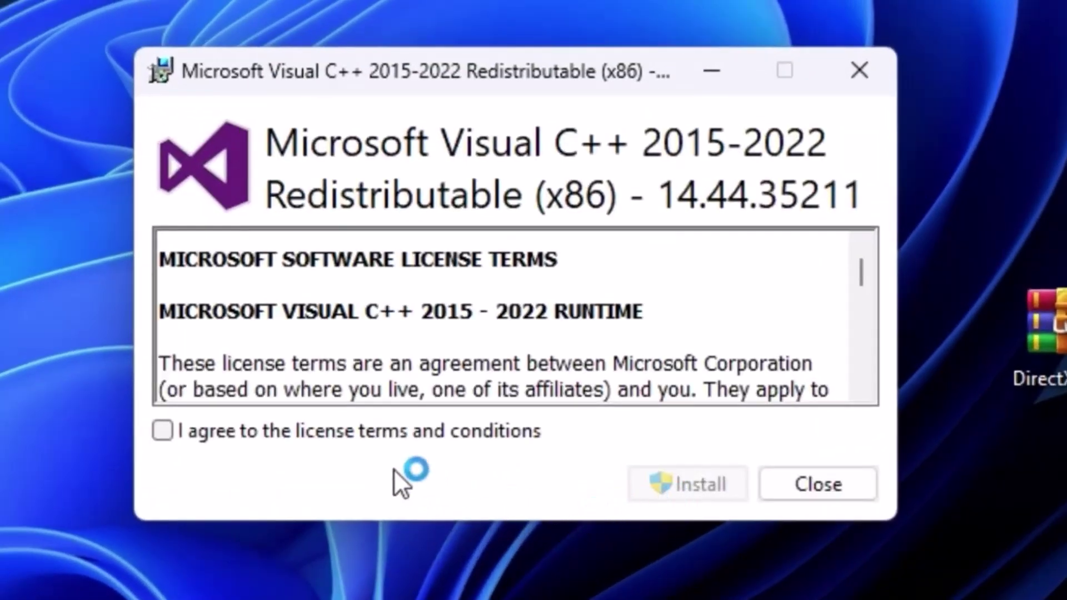
click(234, 431)
click(713, 476)
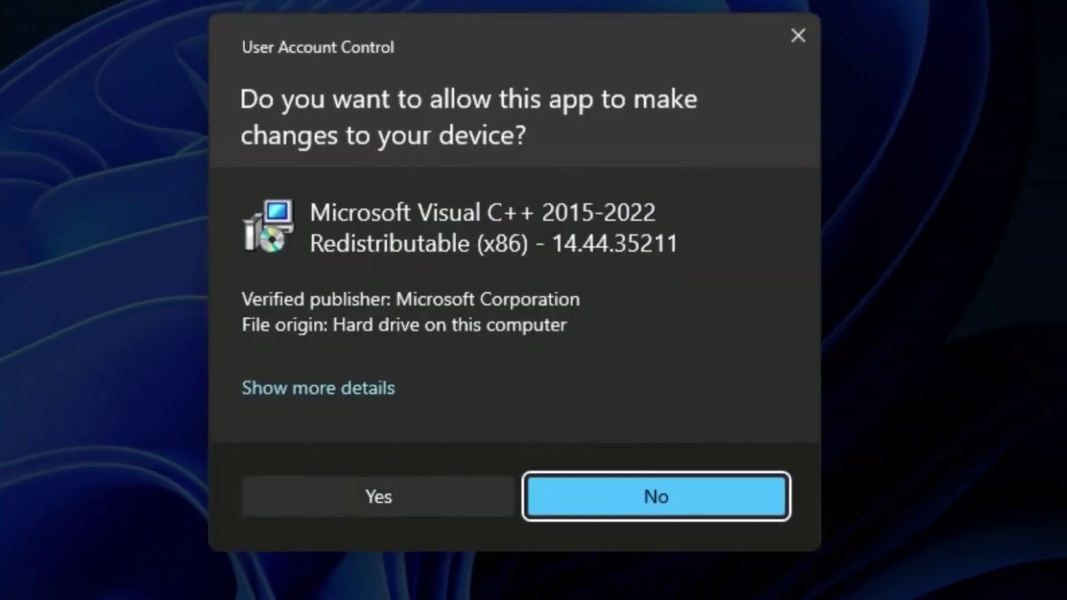
click(379, 496)
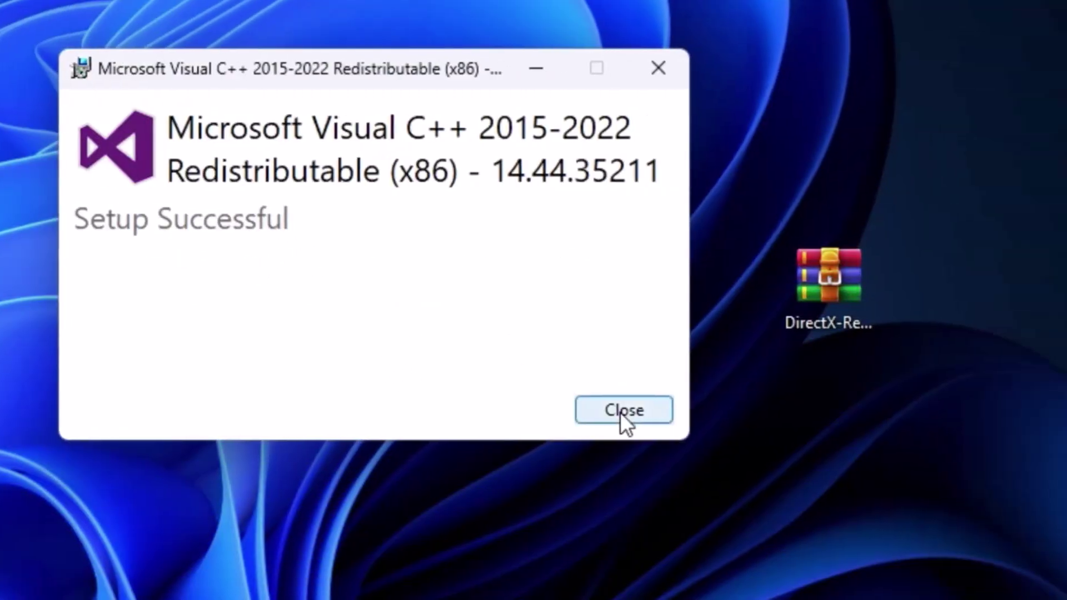
click(763, 413)
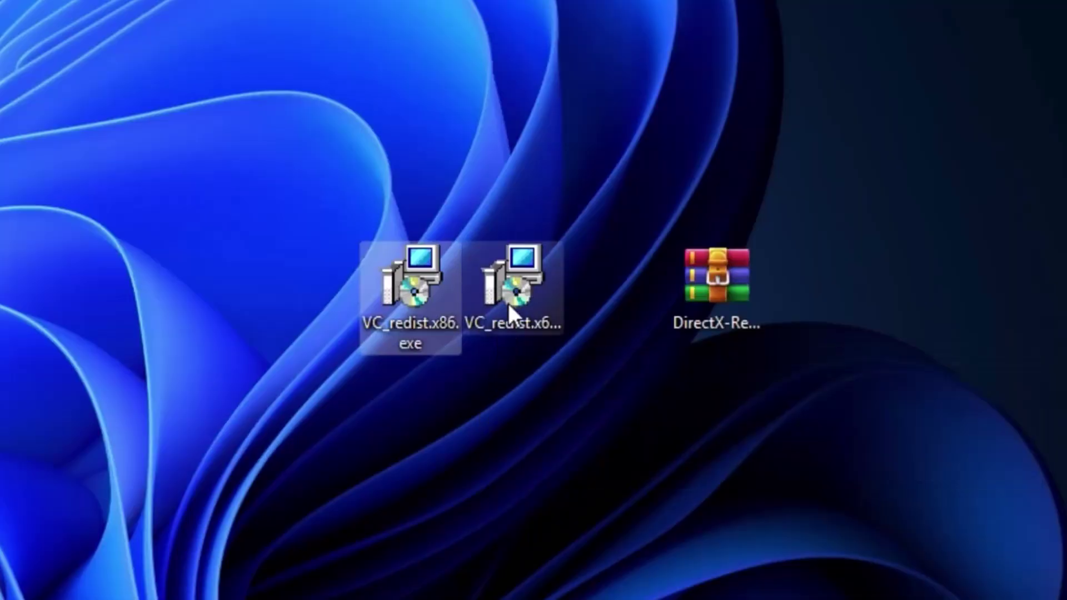
Step: Install the Microsoft Visual C++ 2015-2022 Redistributable (x64), accepting its license terms, and close the finished setup
double_click(508, 303)
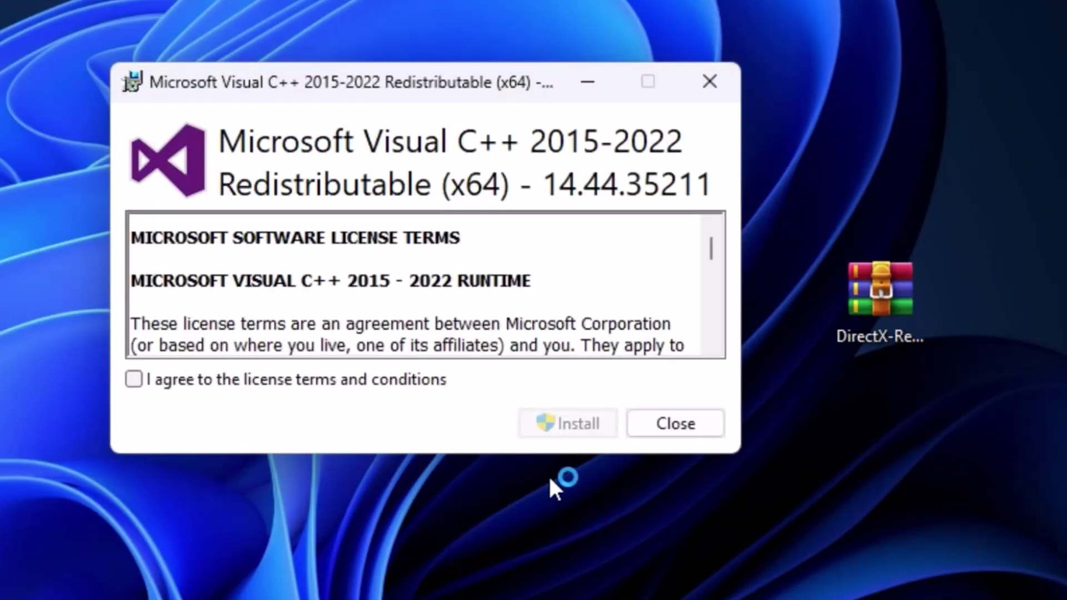
click(163, 383)
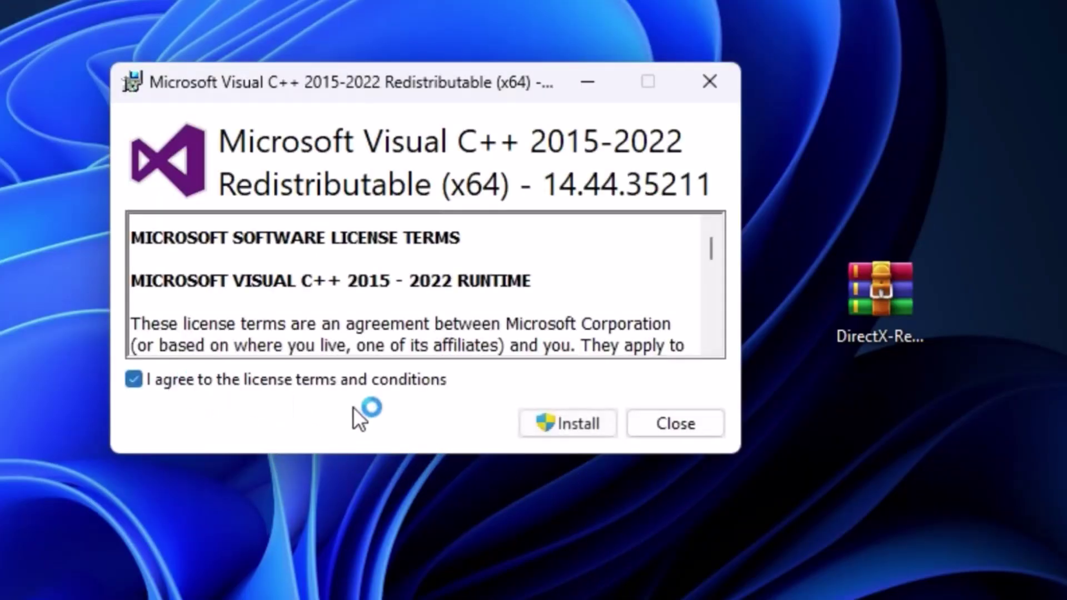
click(564, 423)
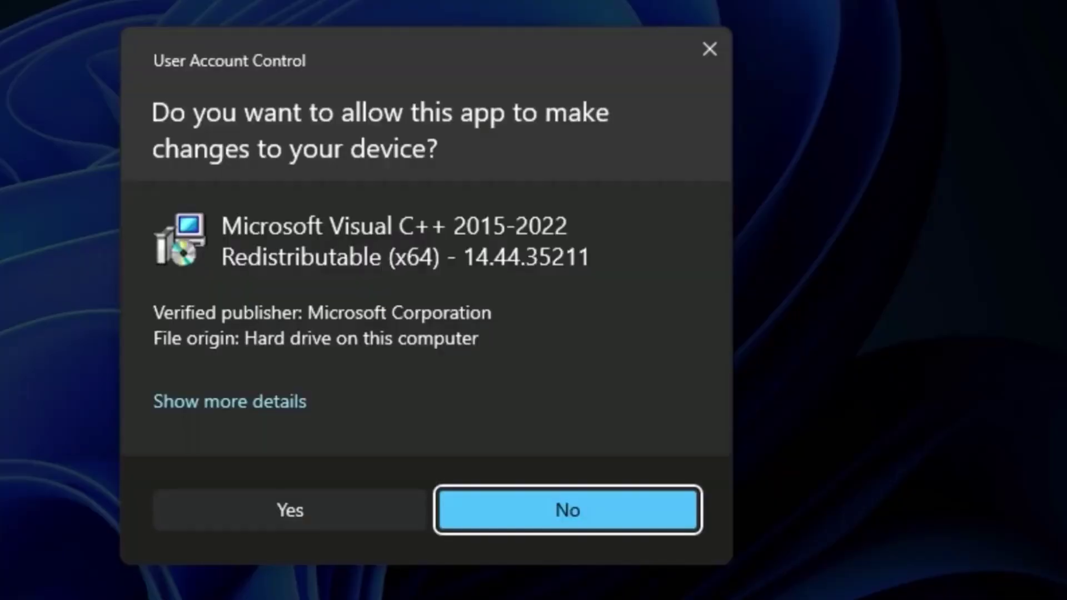
click(290, 510)
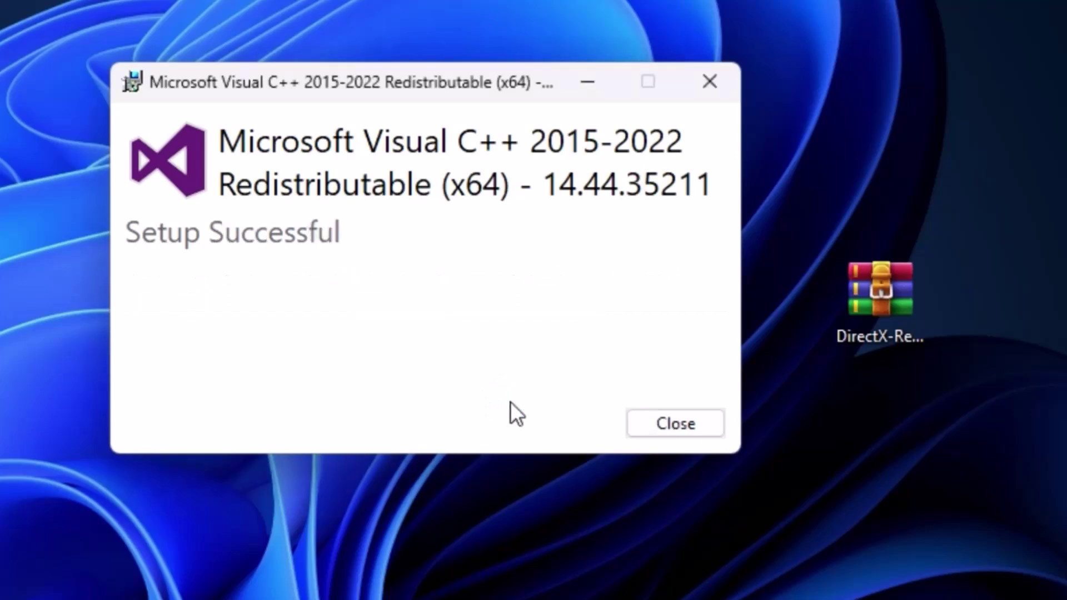
click(679, 420)
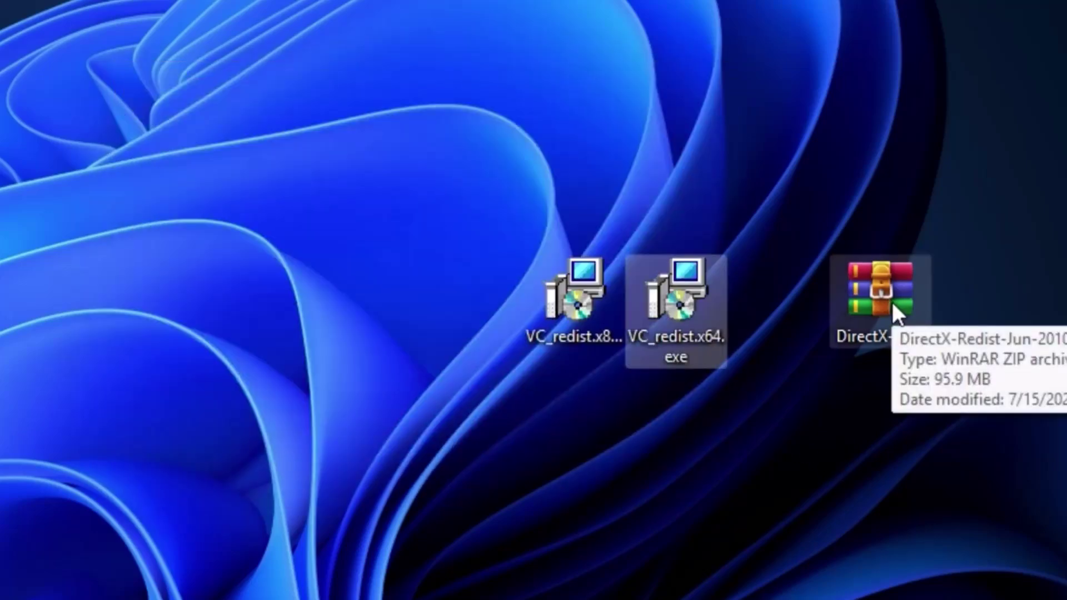
Step: Launch DXSETUP.exe from the DirectX-Redist-Jun-2010.zip archive on the desktop and allow it to make changes
click(907, 305)
double_click(772, 328)
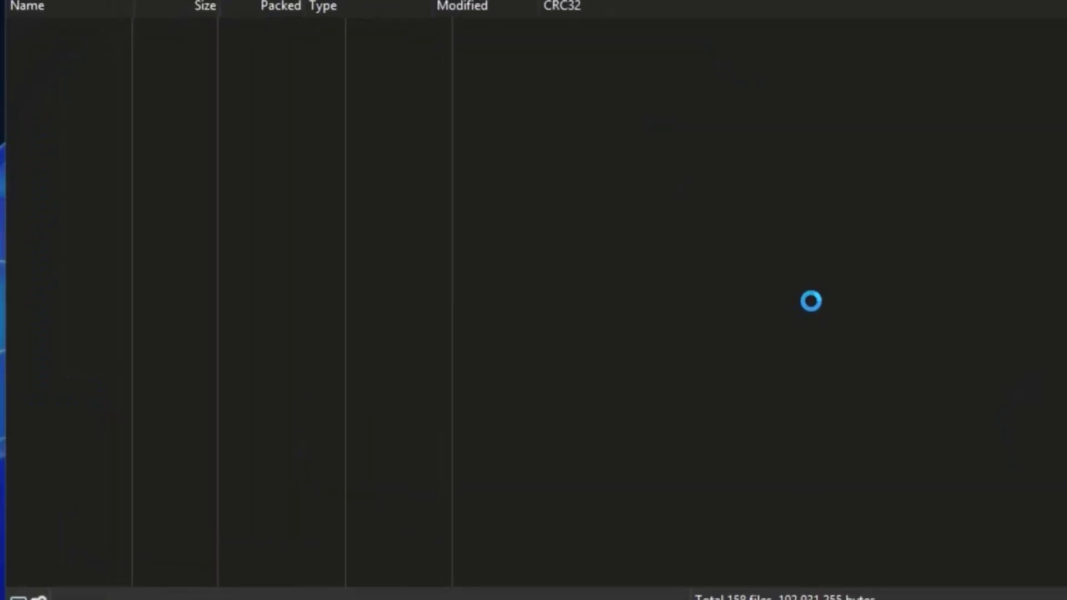
scroll(312, 219, down, 3)
scroll(312, 218, down, 20)
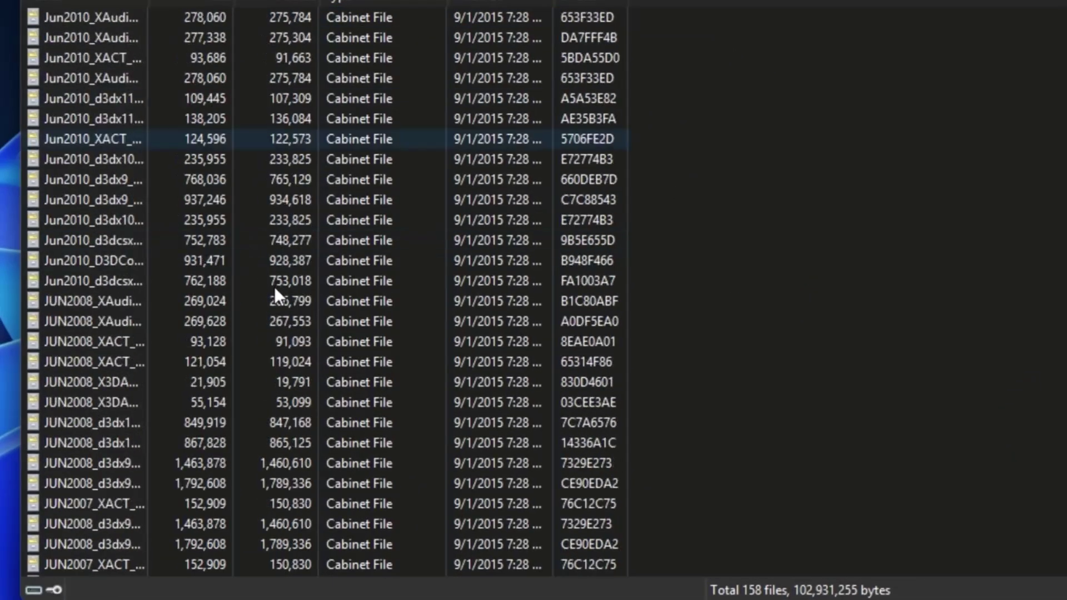
scroll(233, 339, down, 17)
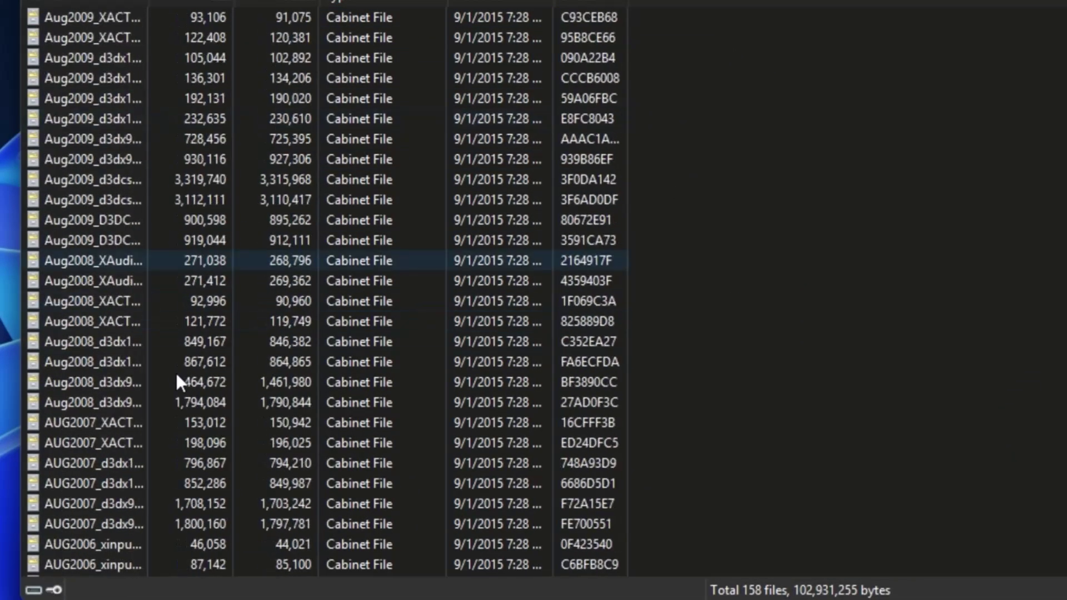
scroll(175, 374, down, 2)
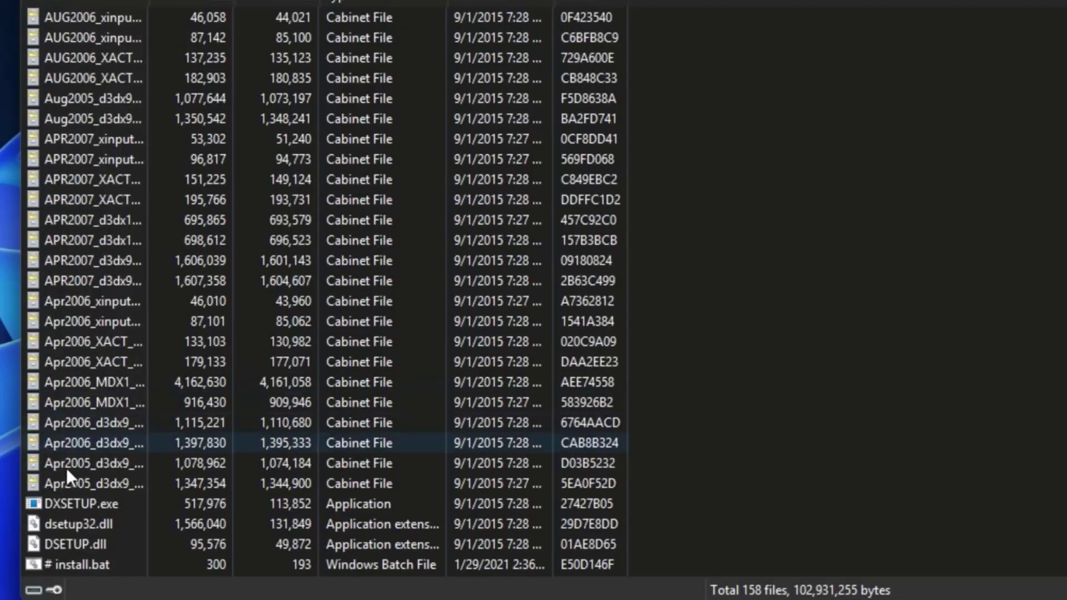
double_click(65, 503)
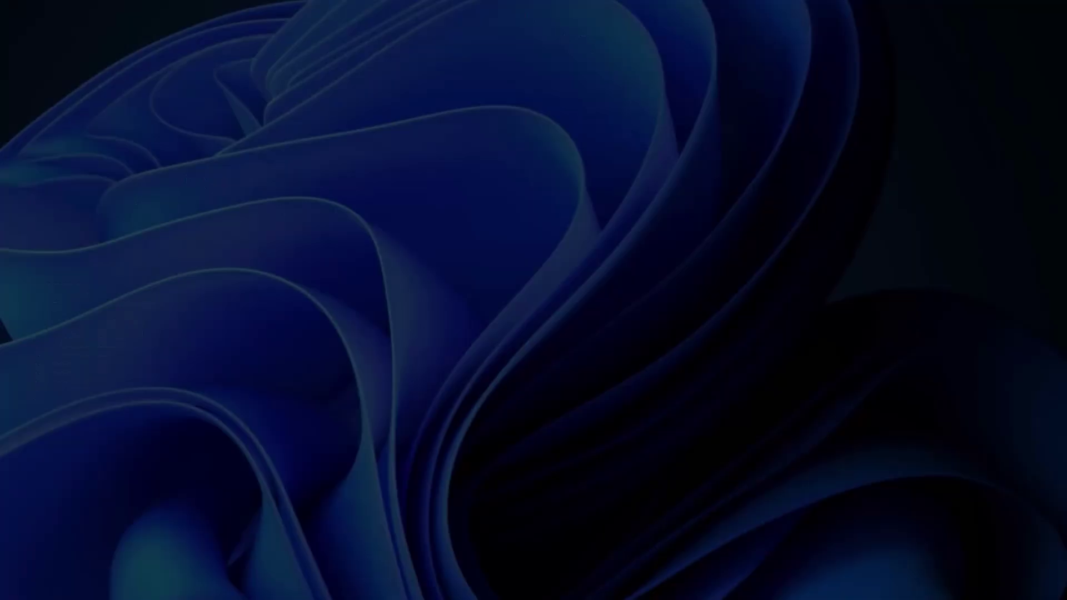
click(371, 421)
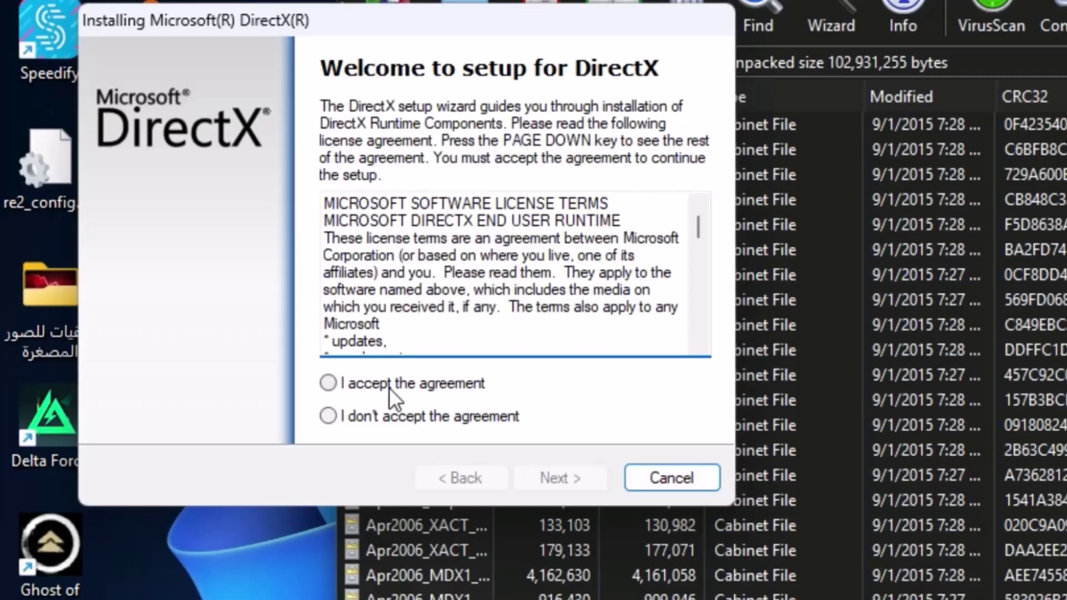
Step: Accept the DirectX license agreement, install the runtime components, and close the setup and the archive
click(389, 388)
click(563, 476)
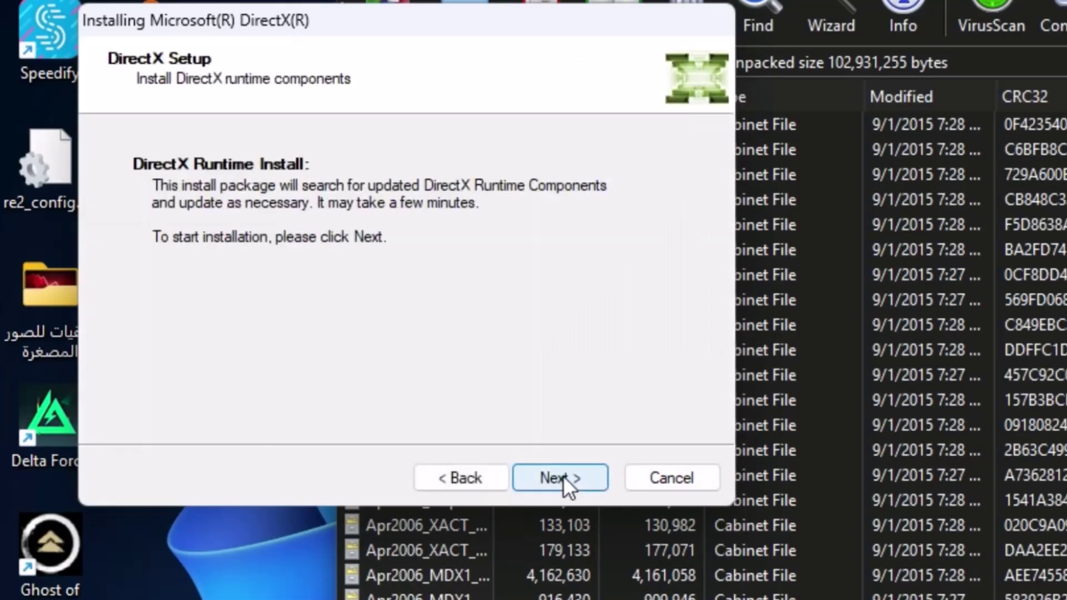
click(563, 477)
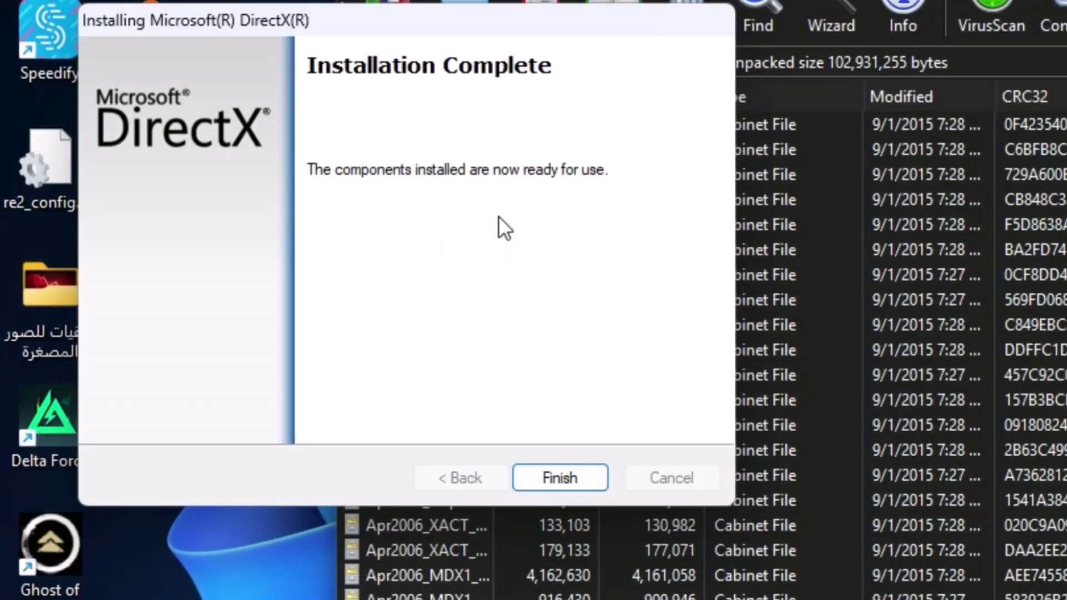
click(571, 473)
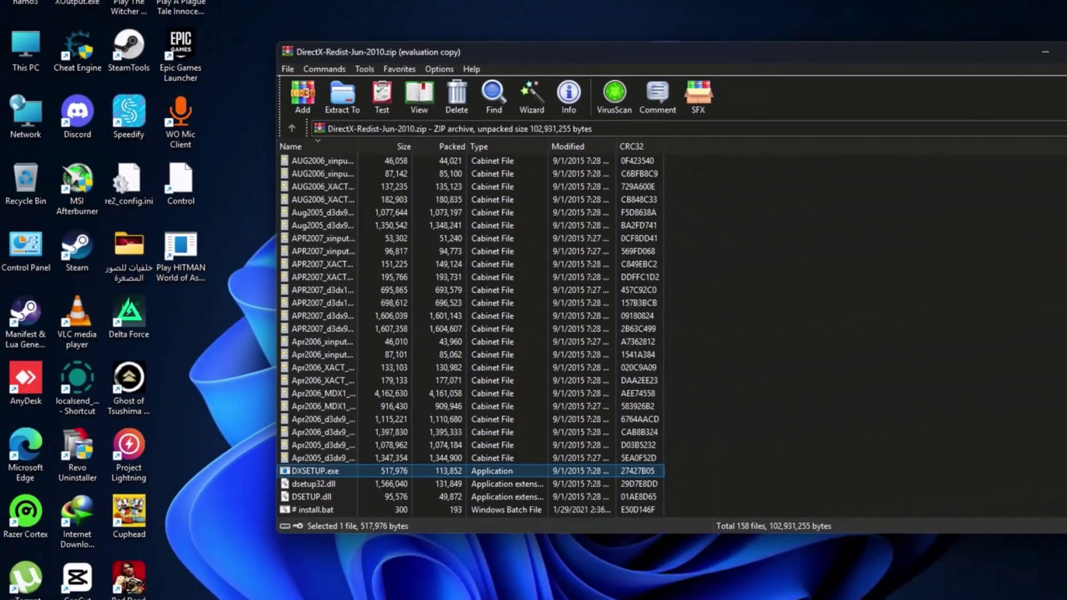
key(alt+F4)
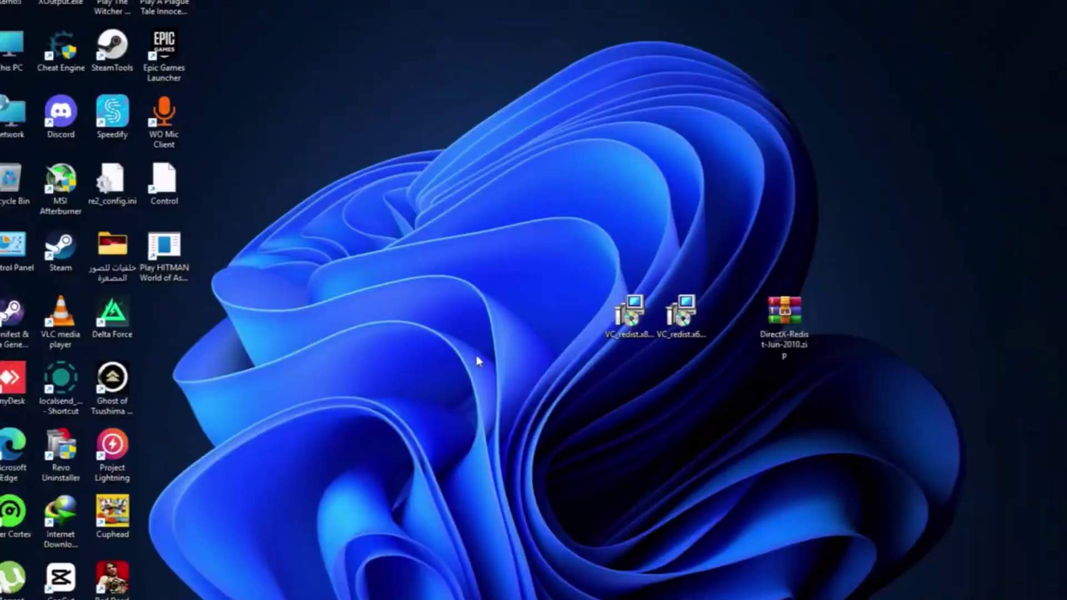
click(494, 360)
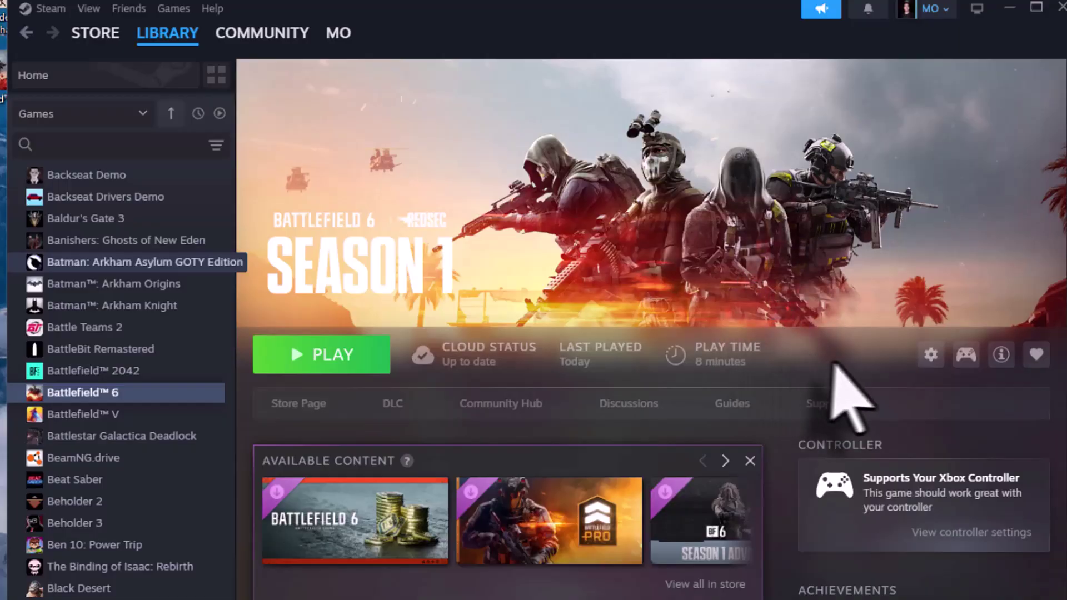
Step: In Steam, verify the integrity of the installed Battlefield 6 game files and close the game's properties
click(931, 355)
click(965, 470)
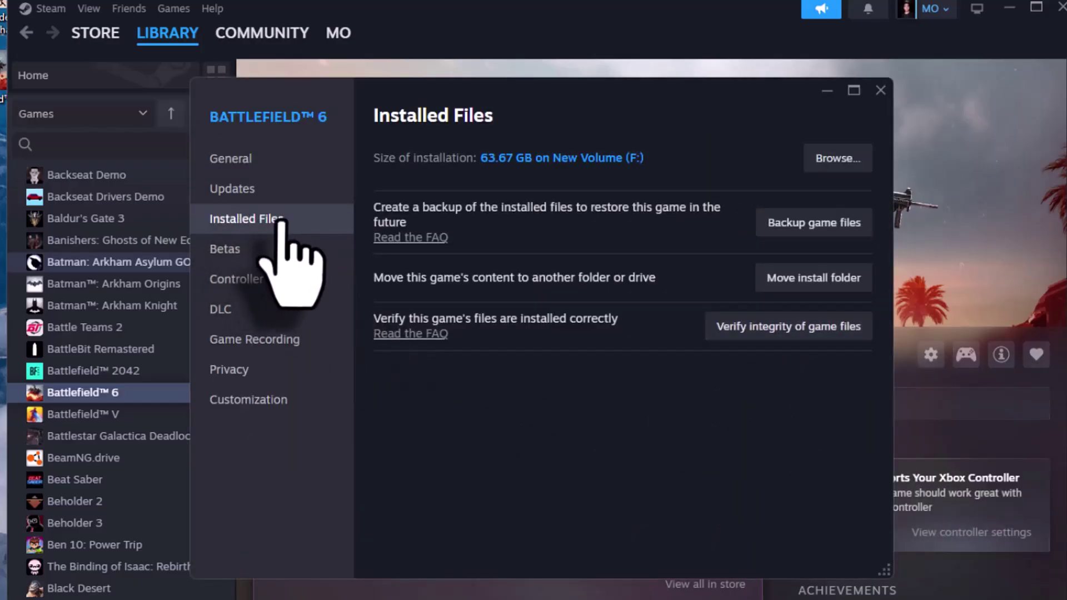
click(747, 336)
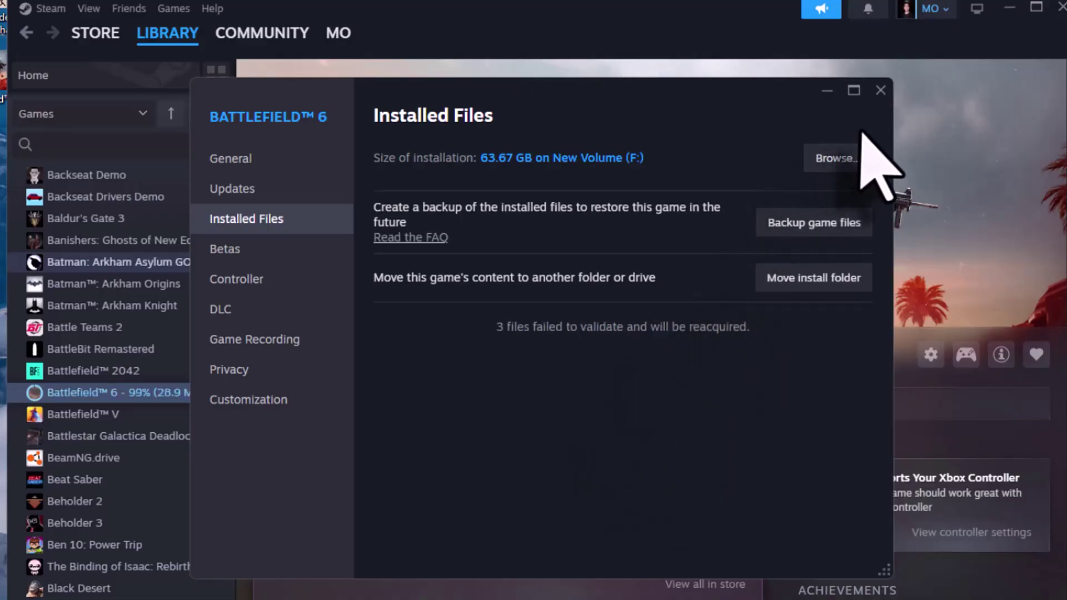
click(881, 90)
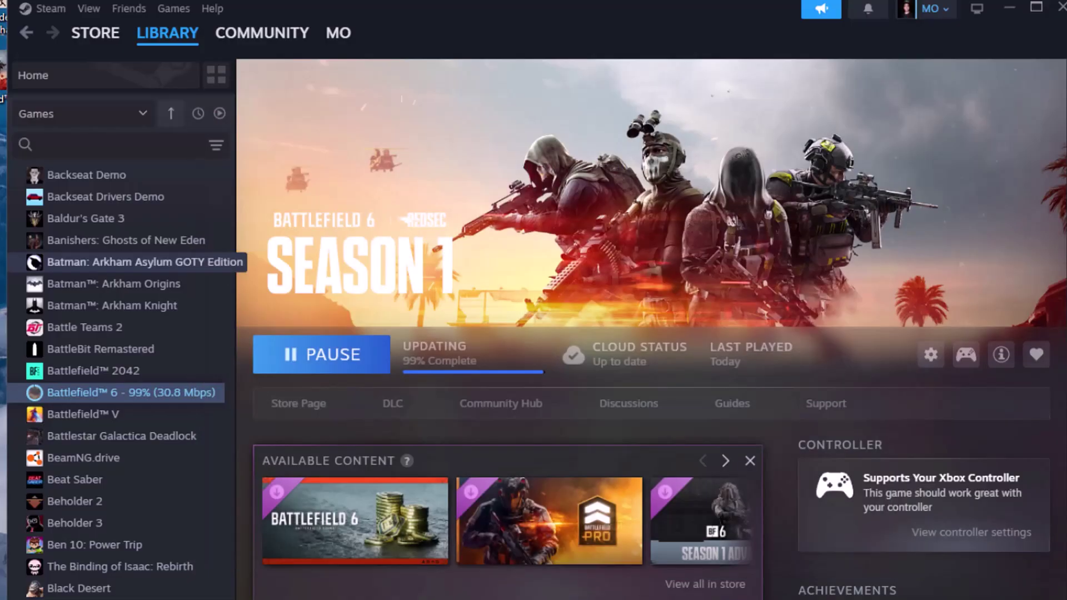
Step: Check the Battlefield 6 update in the Steam downloads and return to the game's library page
click(472, 356)
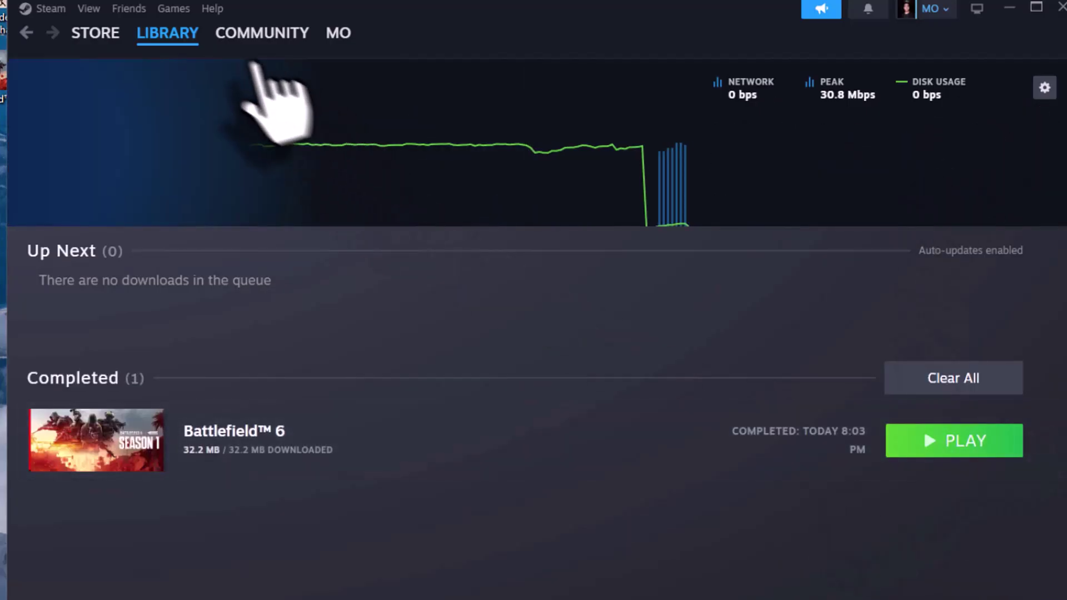
click(167, 37)
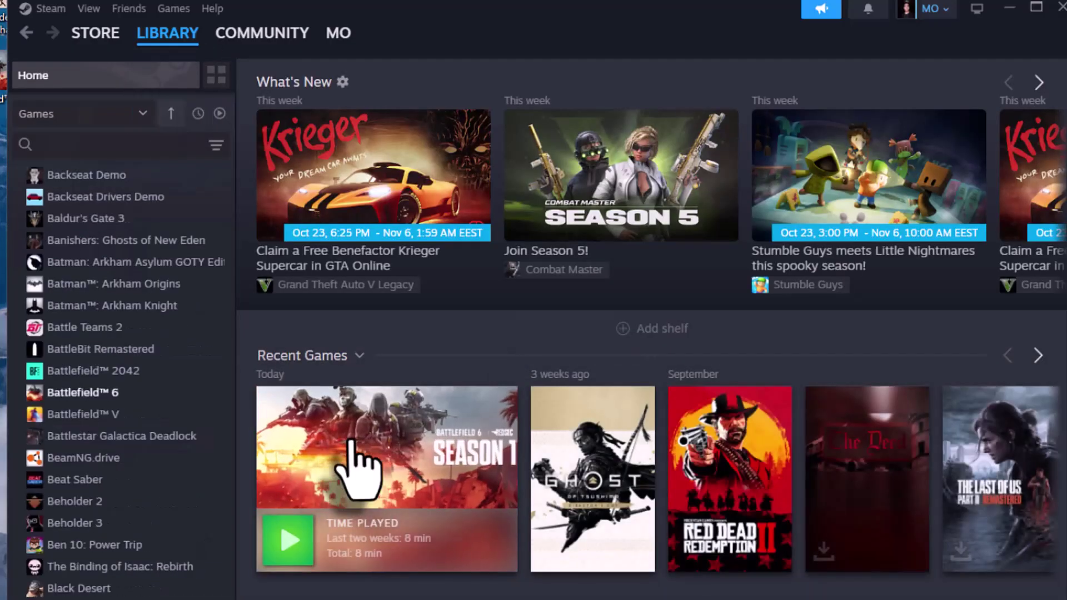
click(359, 470)
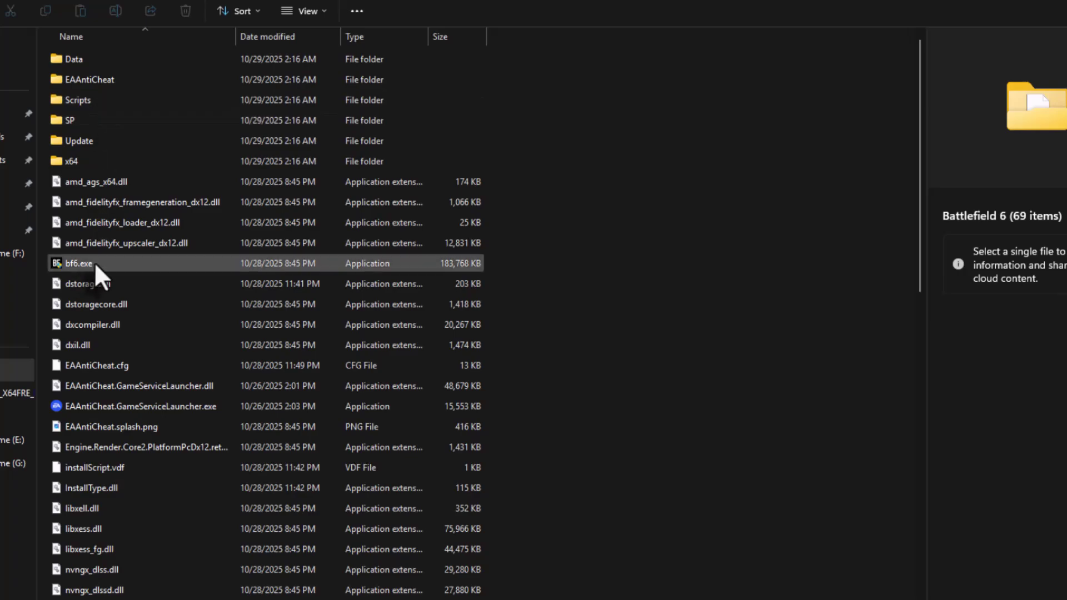
Step: In the Battlefield 6 install folder, set bf6.exe to run as an administrator with fullscreen optimizations disabled
click(97, 265)
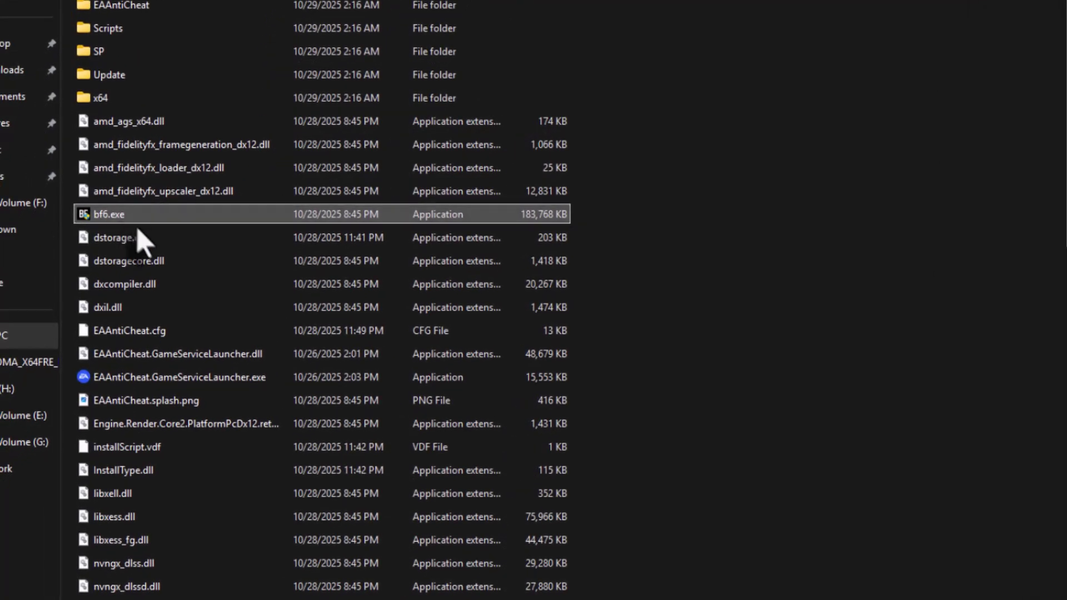
right_click(134, 218)
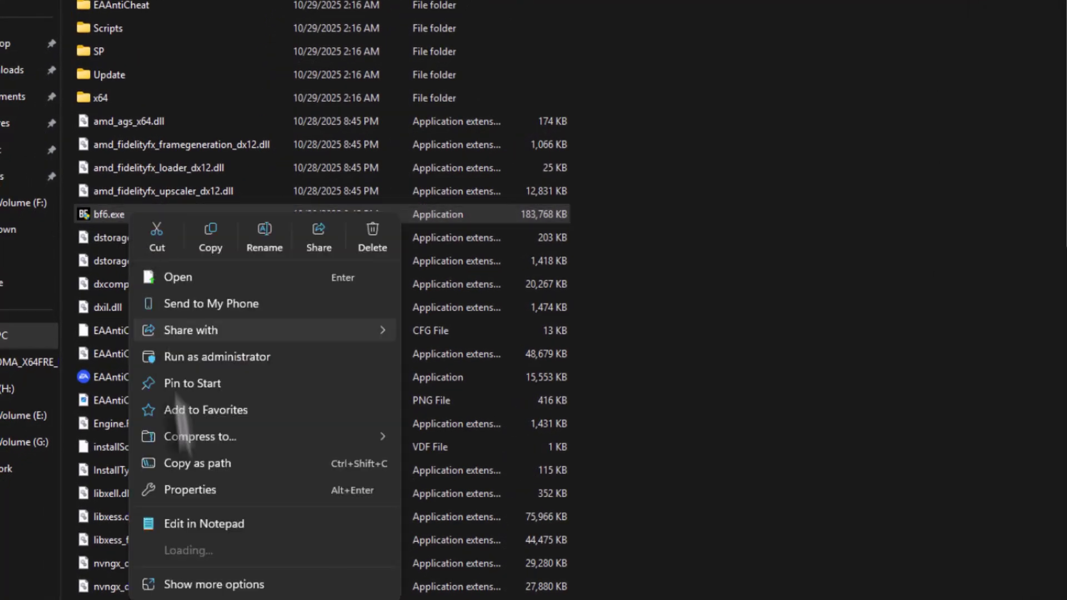
click(193, 491)
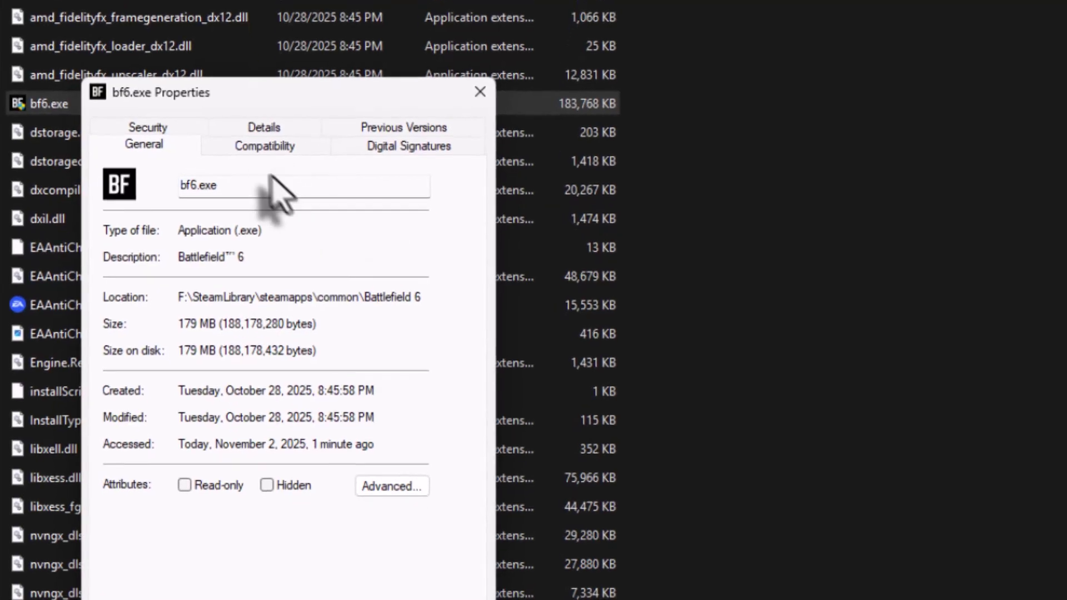
click(264, 180)
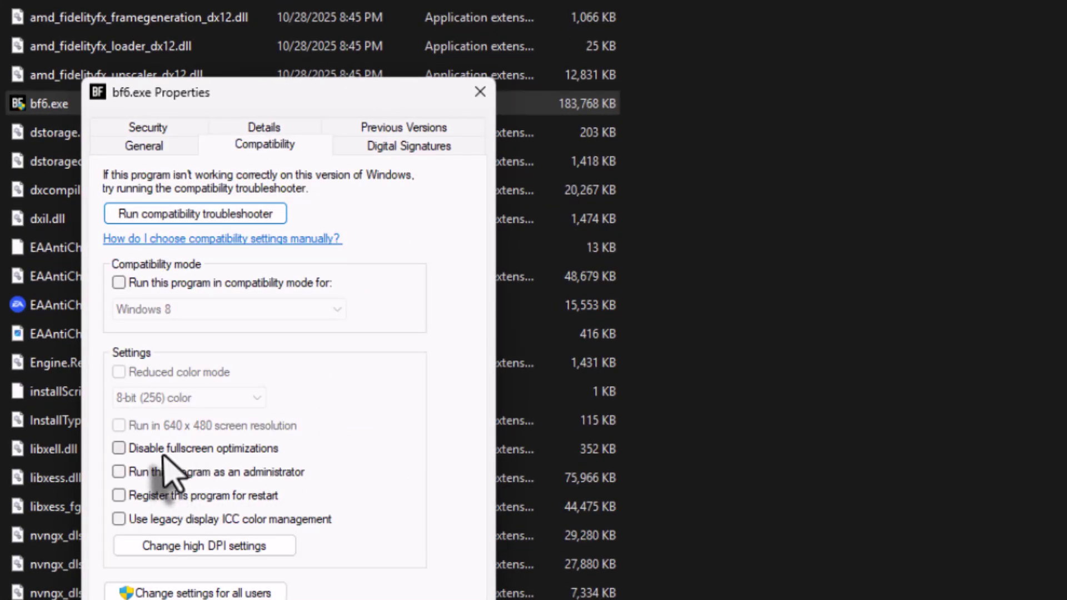
click(148, 473)
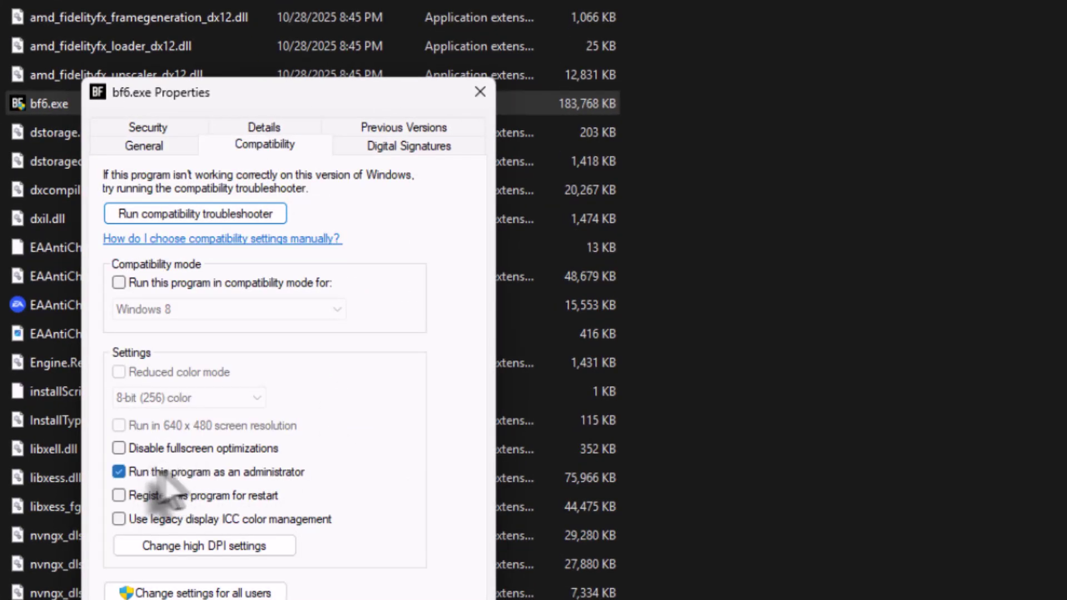
click(169, 450)
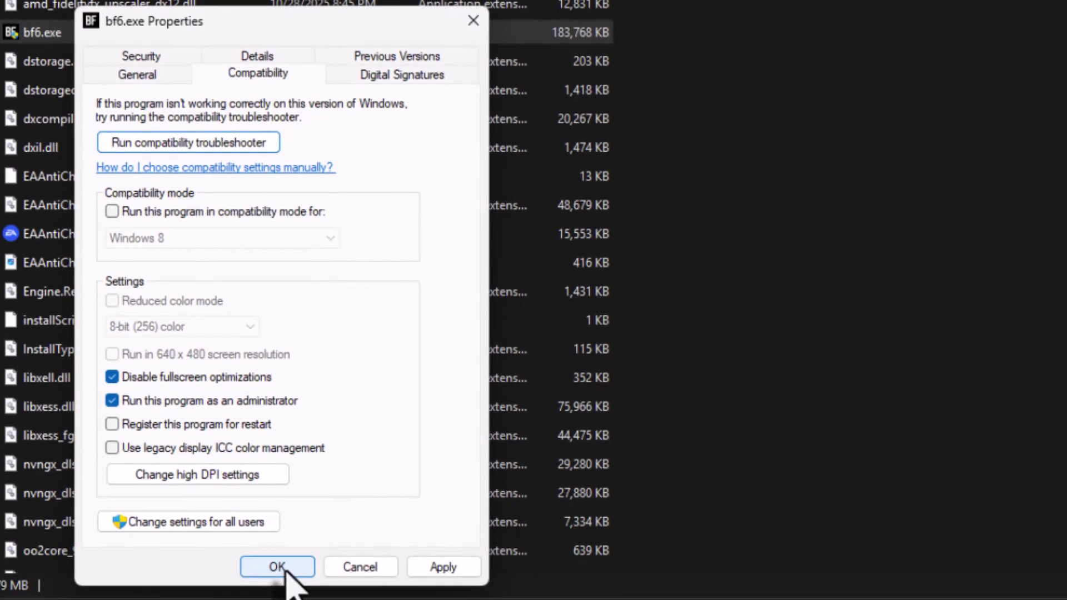
click(284, 568)
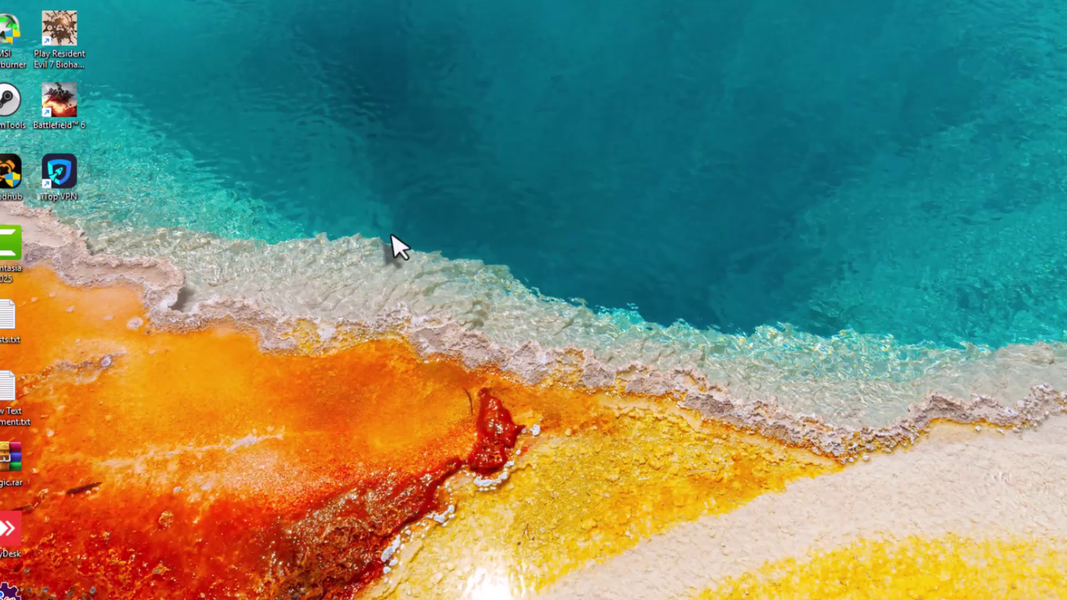
Step: Open the Windows display settings from the desktop, maximize the window, and go to the graphics settings for applications
right_click(430, 259)
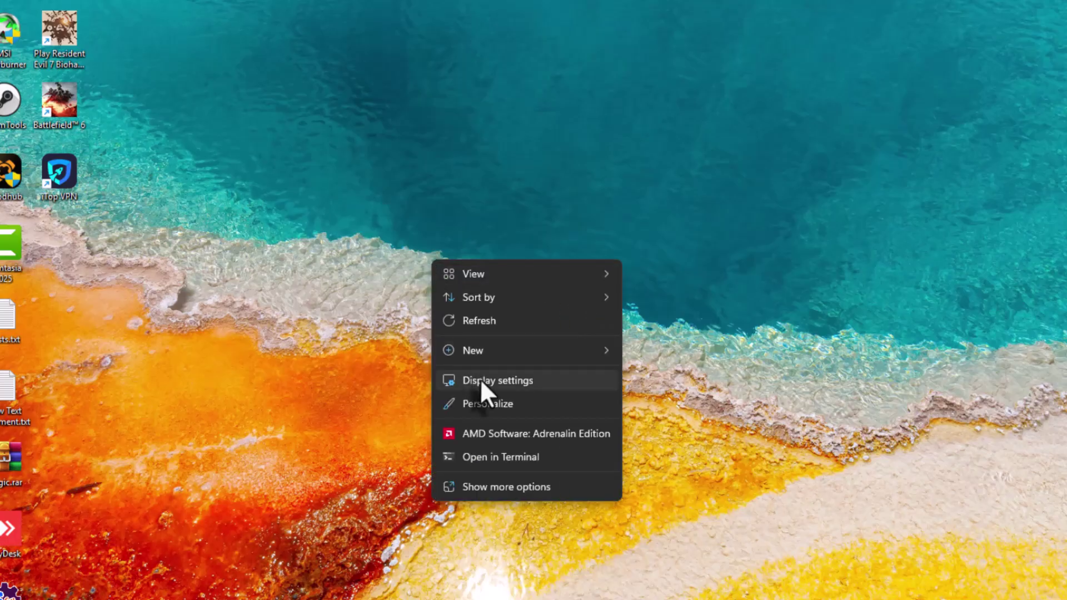
click(480, 379)
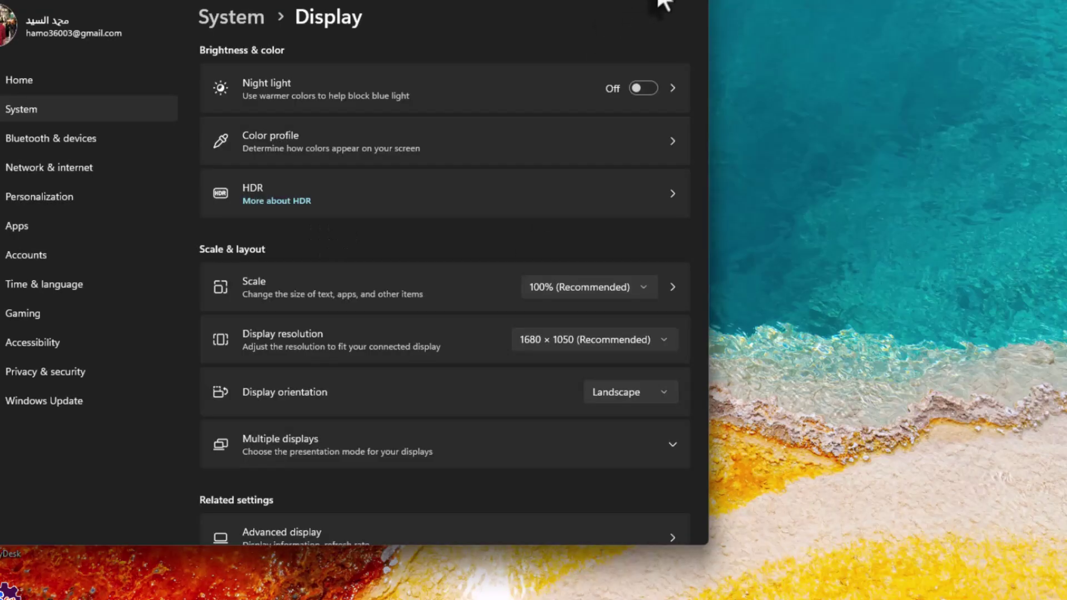
click(661, 2)
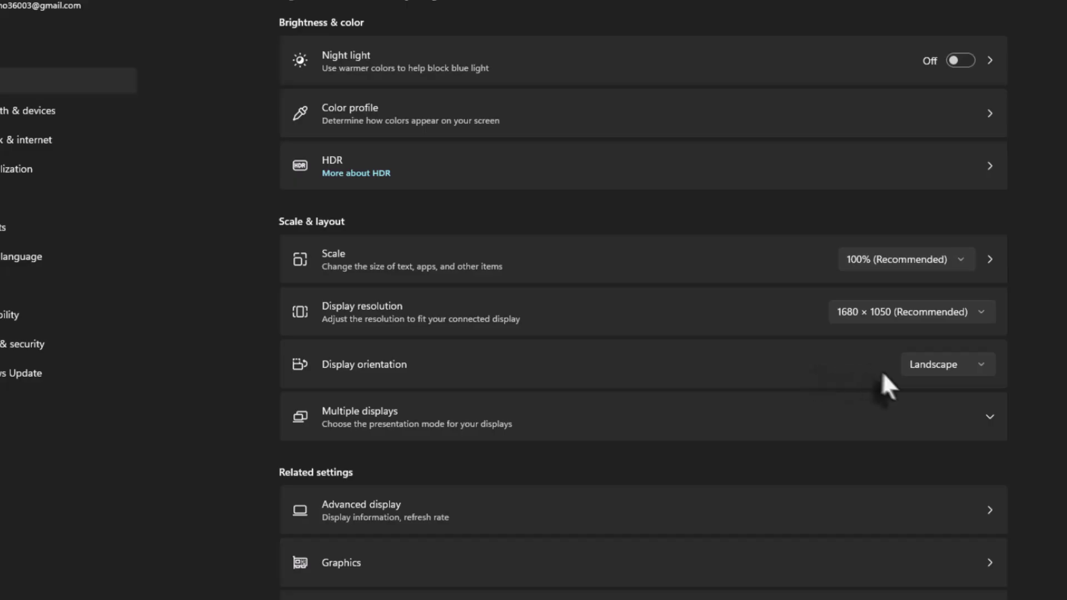
scroll(885, 370, down, 3)
scroll(912, 369, up, 3)
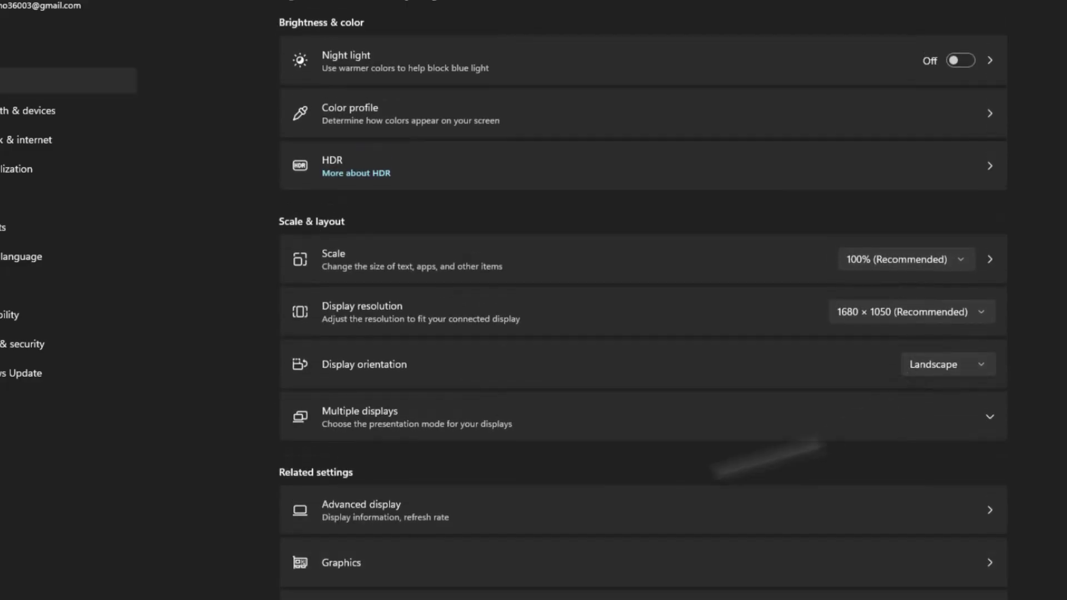
click(425, 580)
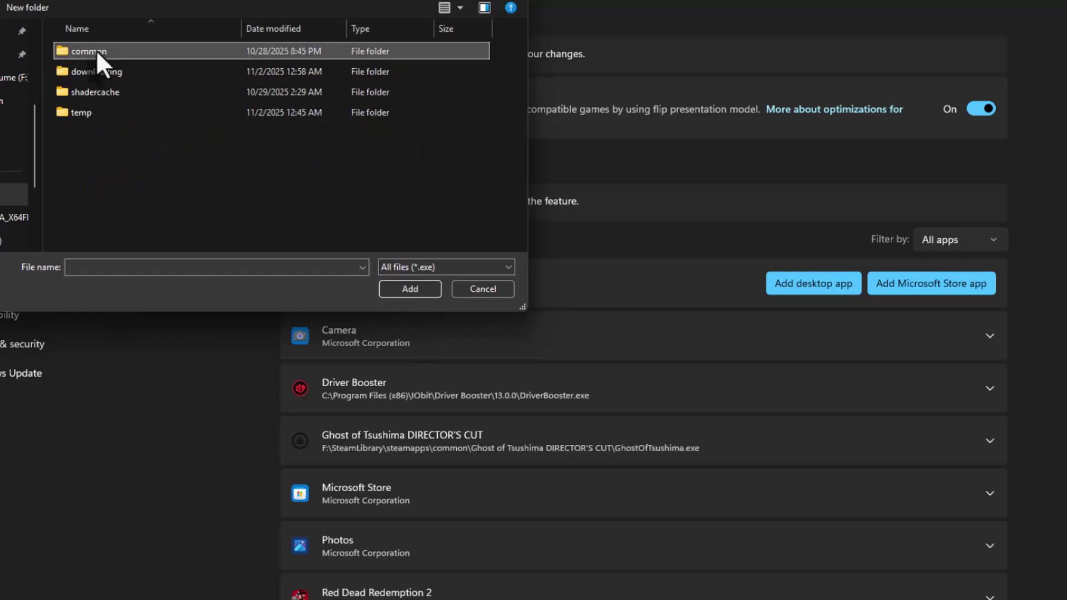
Step: Add bf6.exe from the Battlefield 6 folder as a desktop app and set its GPU preference to High Performance (Radeon RX 570 Series)
double_click(96, 50)
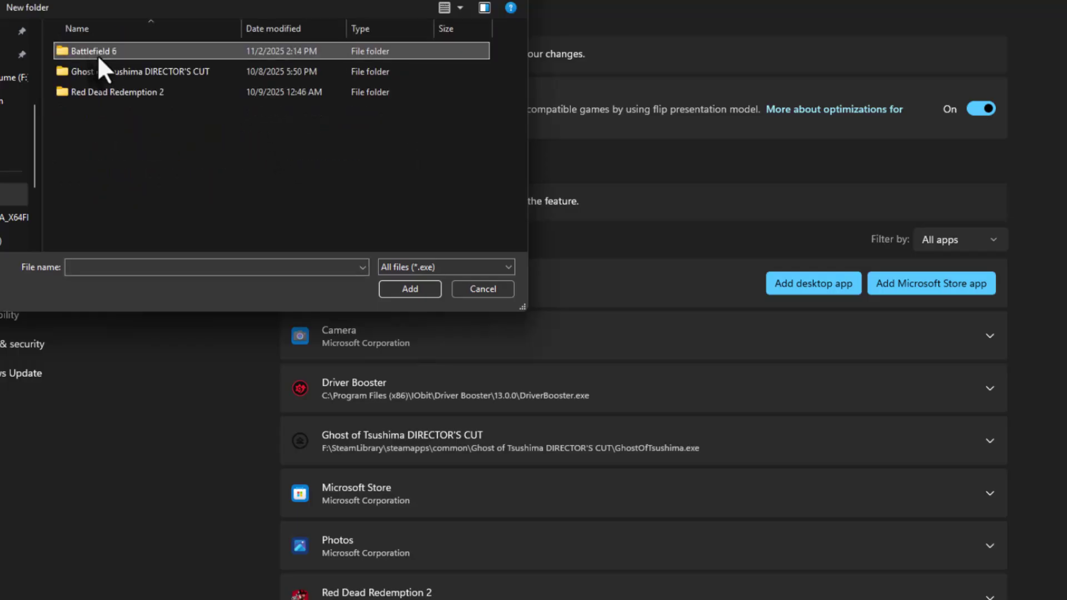
double_click(98, 53)
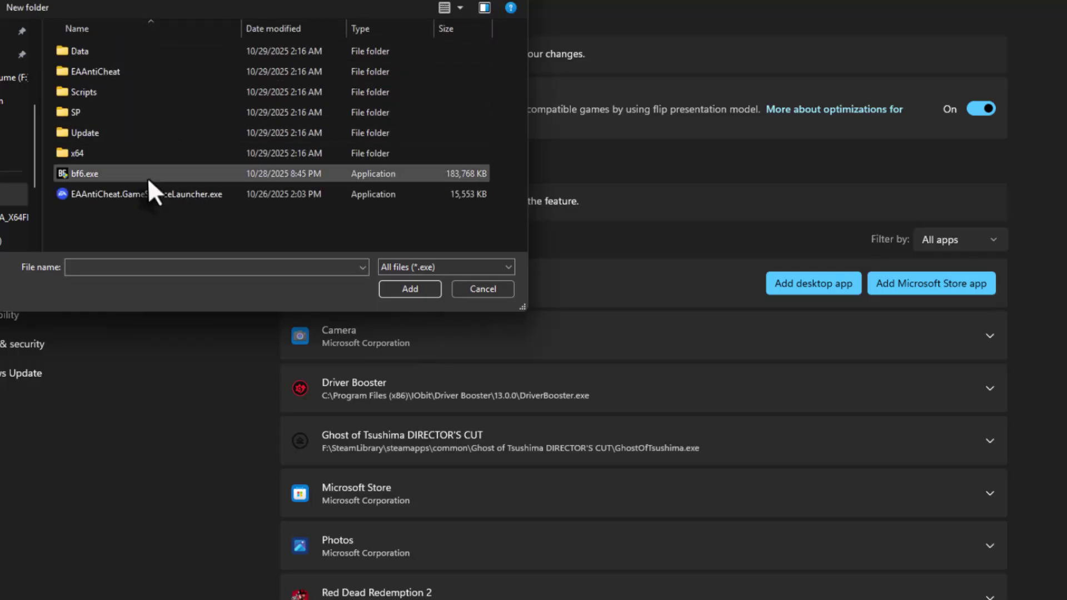
double_click(95, 174)
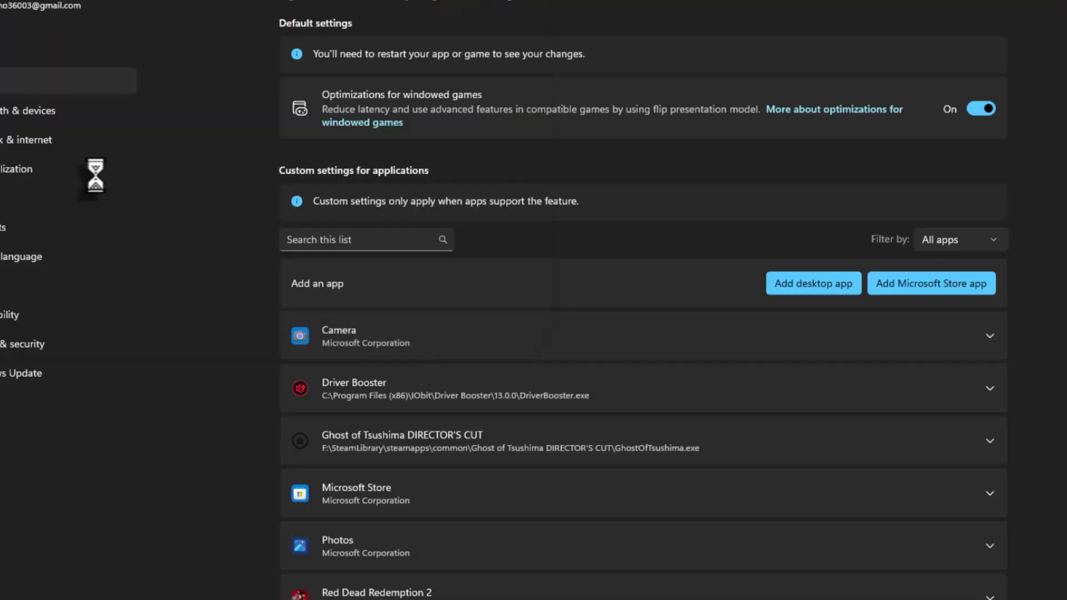
click(315, 338)
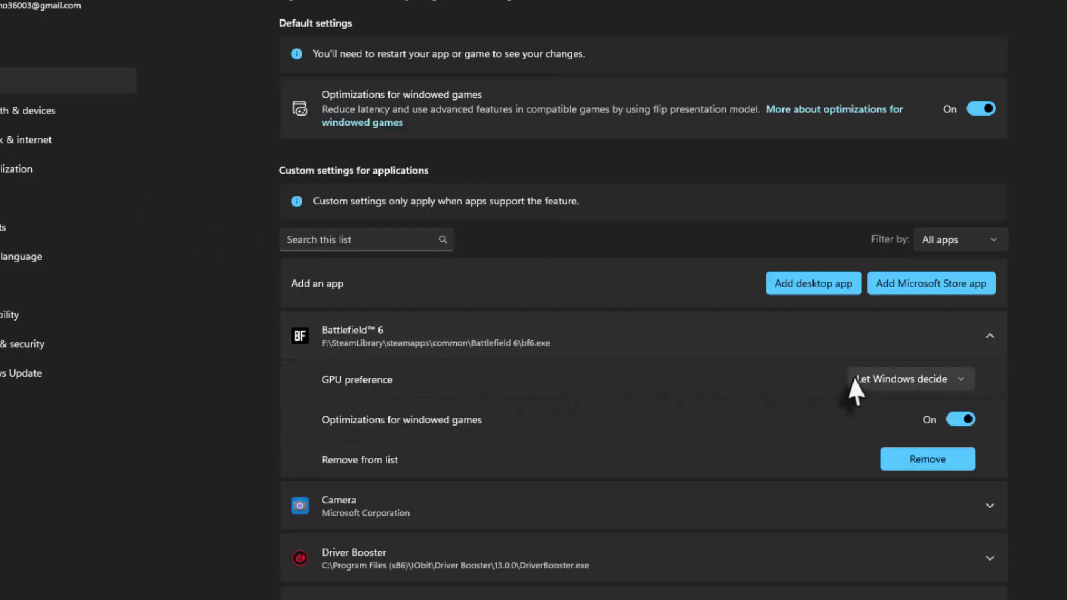
click(882, 378)
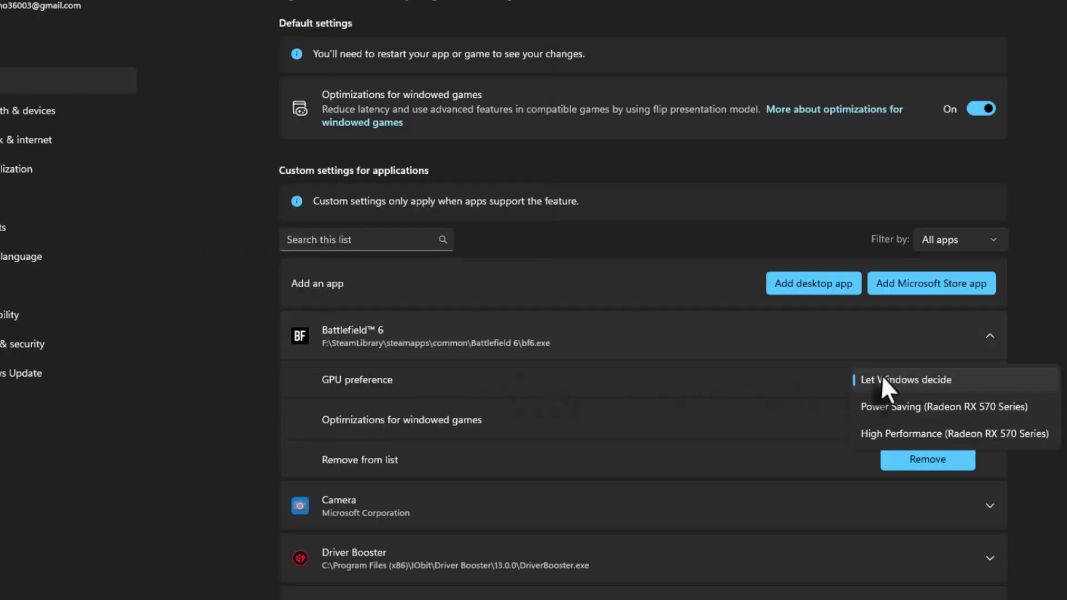
click(883, 437)
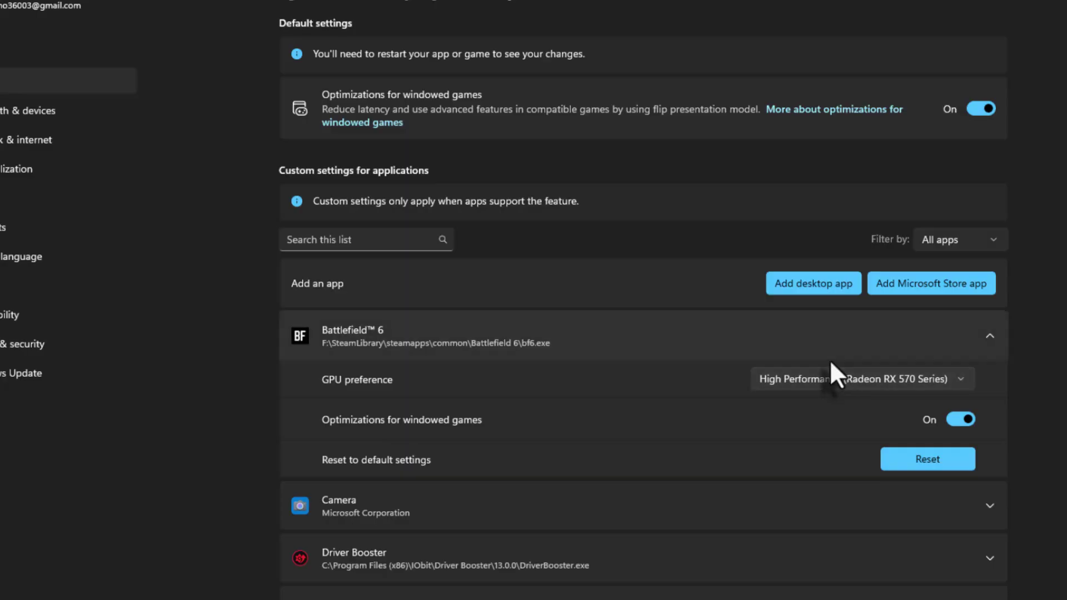
Step: Add the EAAntiCheat launcher executable from the Battlefield 6 folder as another desktop app in the custom graphics settings
click(818, 287)
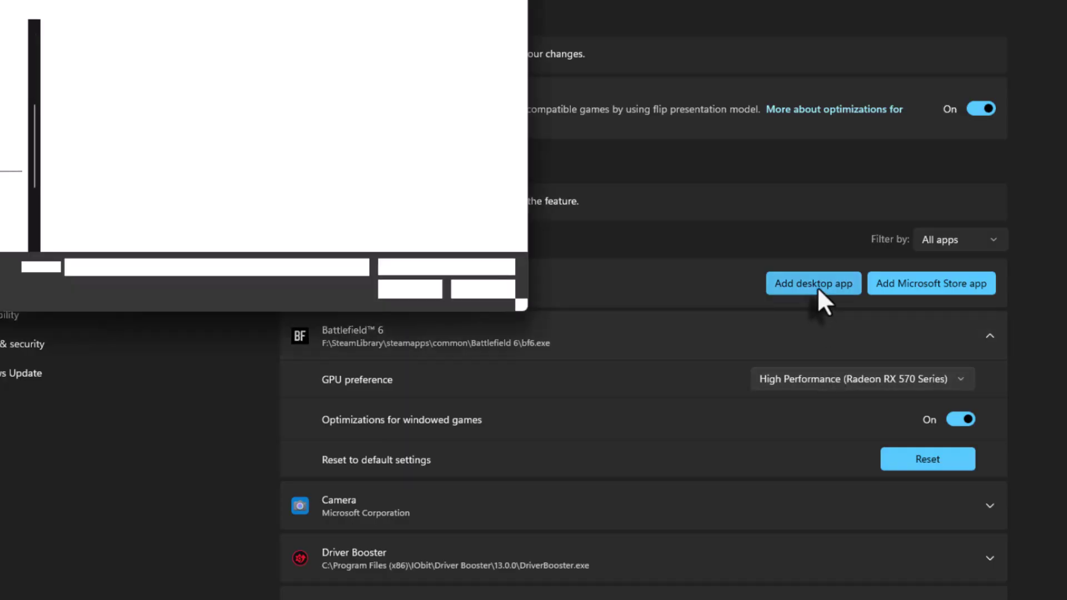
double_click(111, 195)
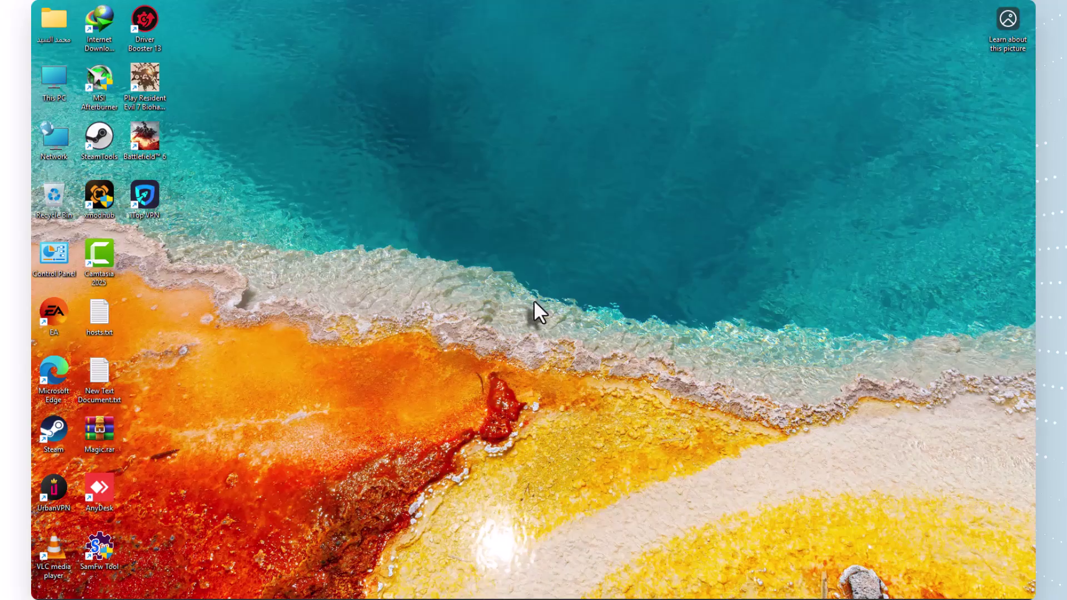
Step: Check for driver updates in AMD Software: Adrenalin Edition, and view AMD's Drivers and Support page in the browser
right_click(549, 277)
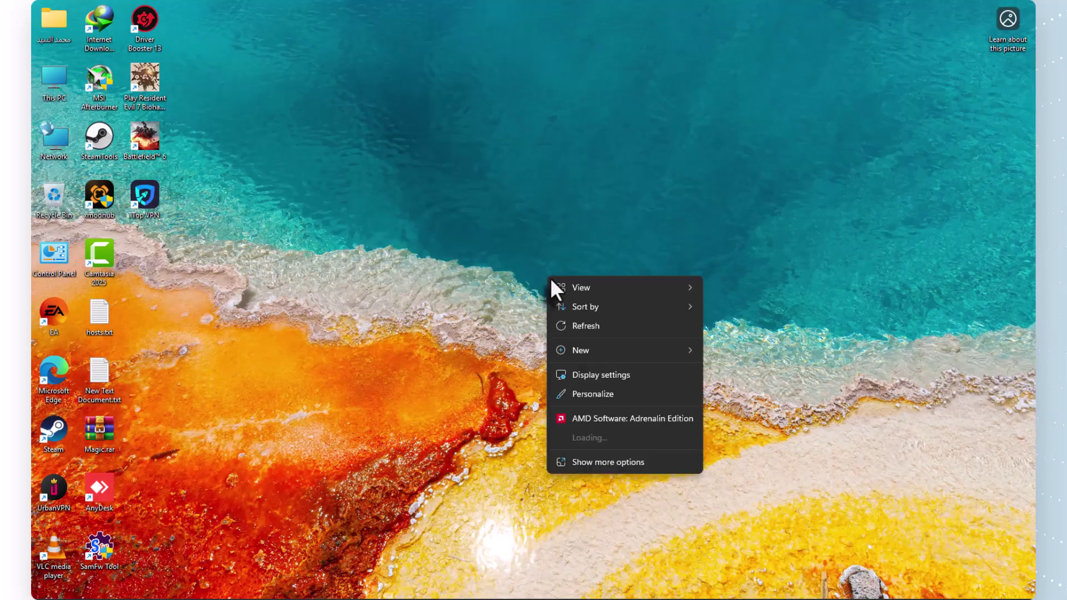
click(608, 419)
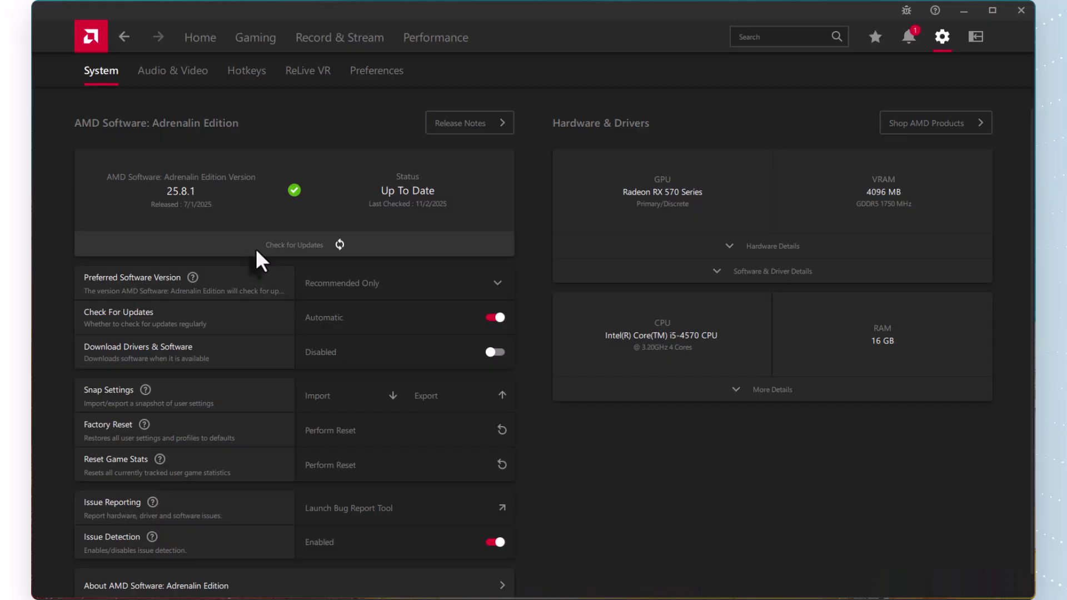
click(285, 248)
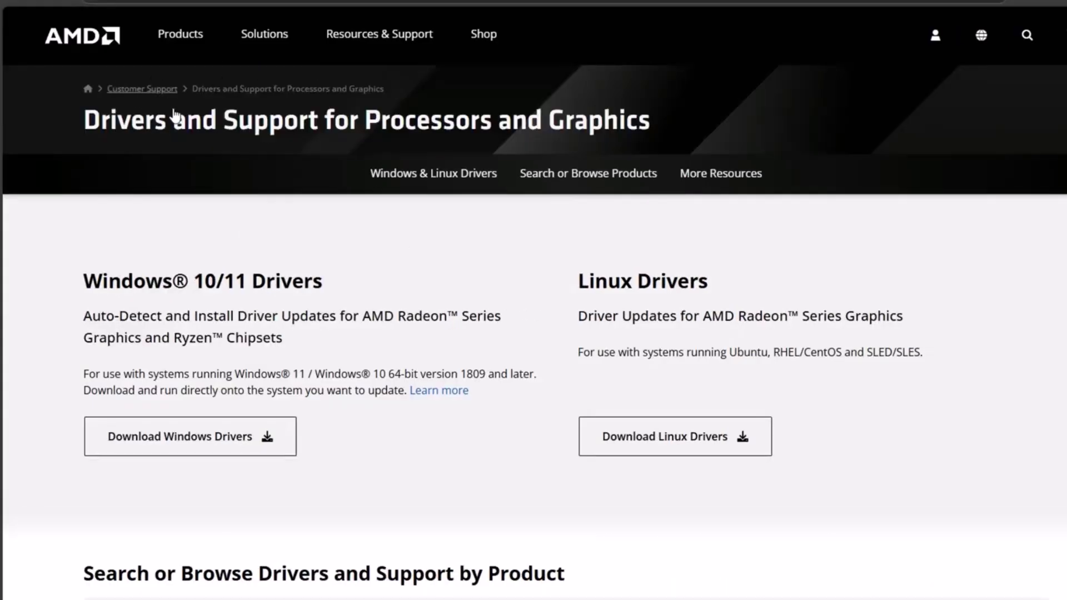
scroll(349, 431, down, 3)
scroll(345, 222, up, 3)
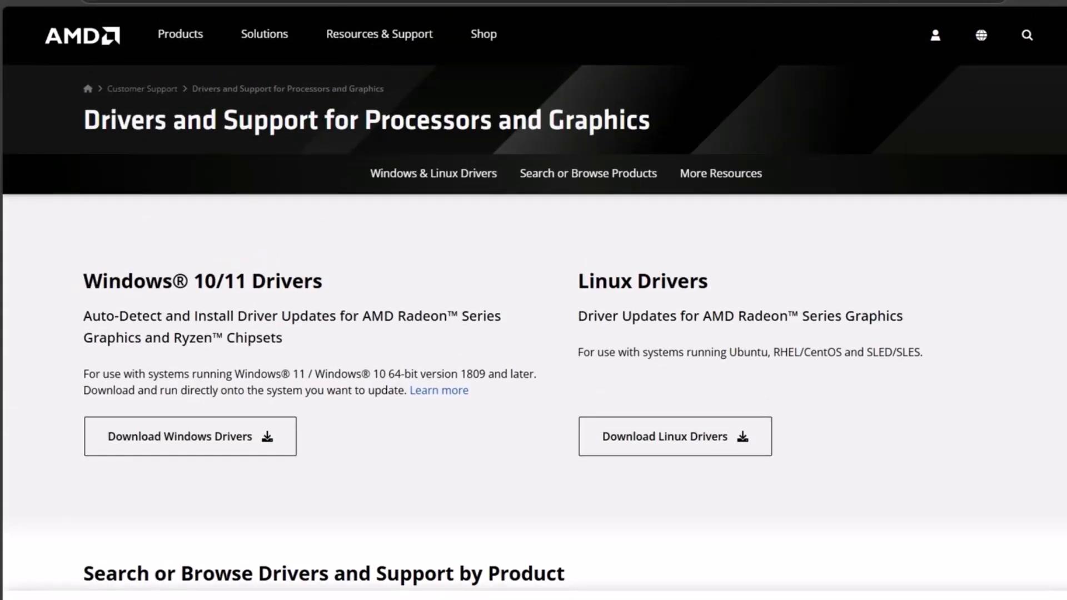